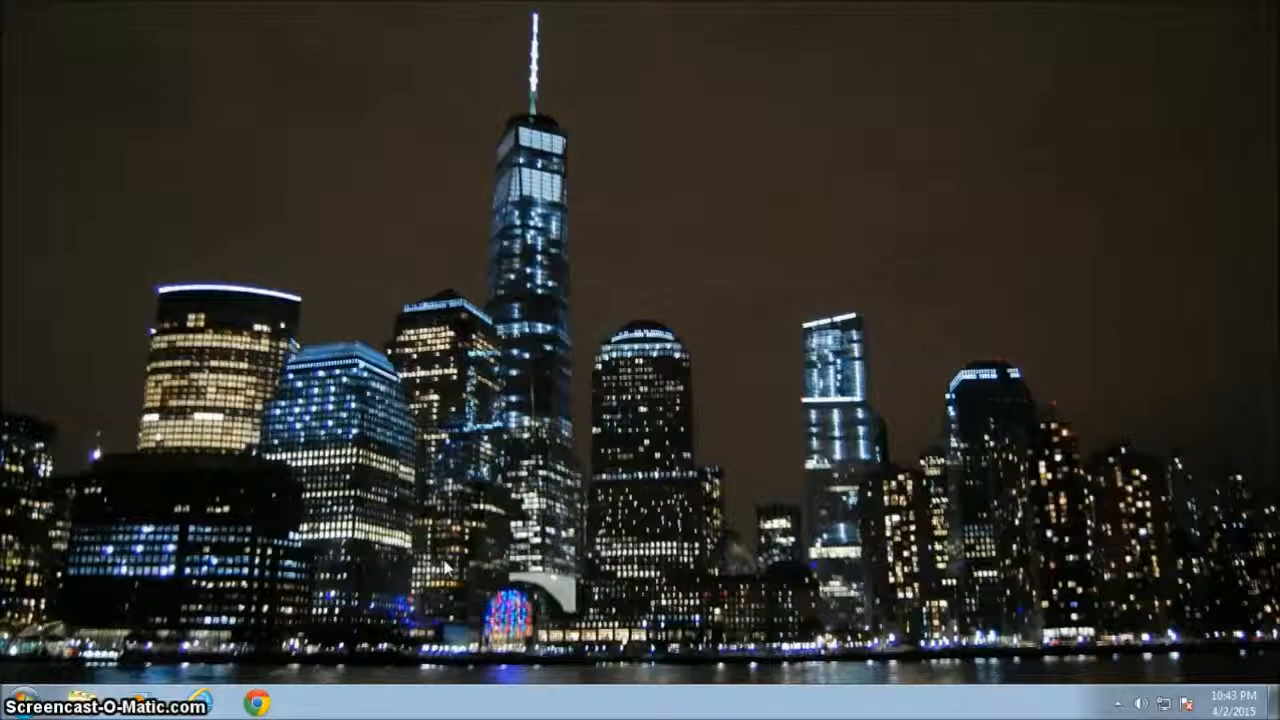
Open the Windows Control Panel.
left_click(464, 548)
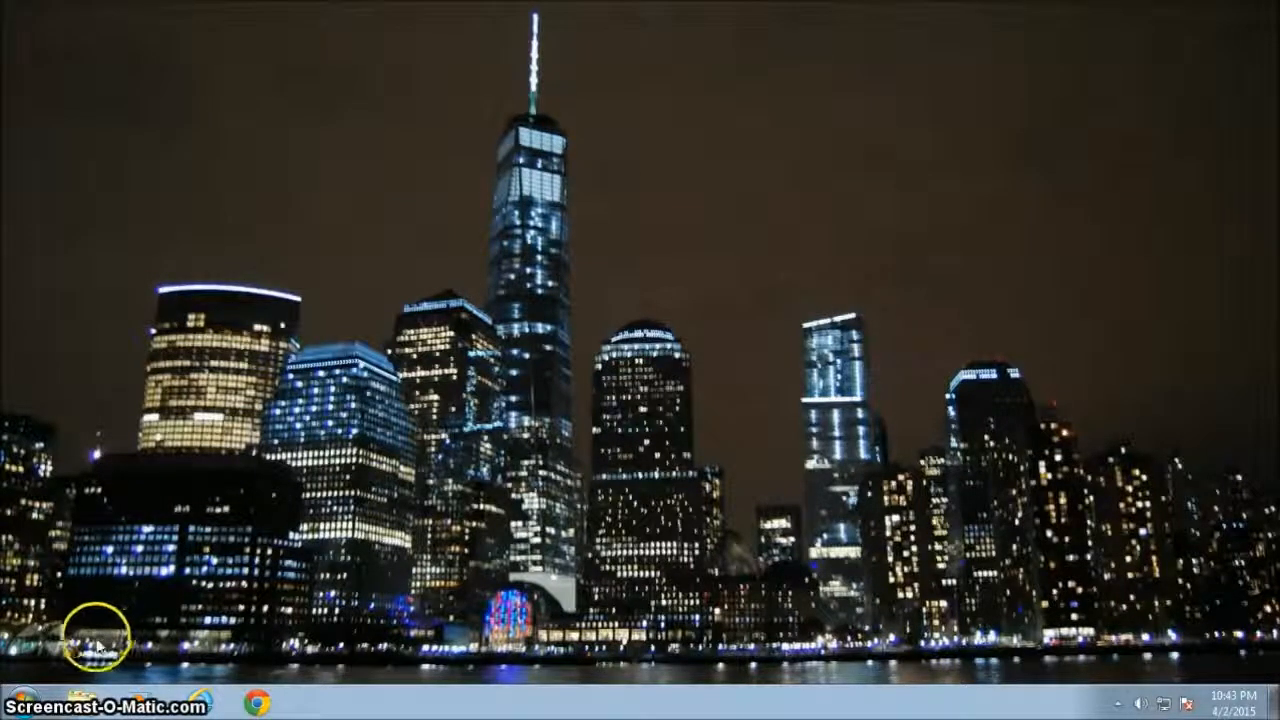
left_click(24, 706)
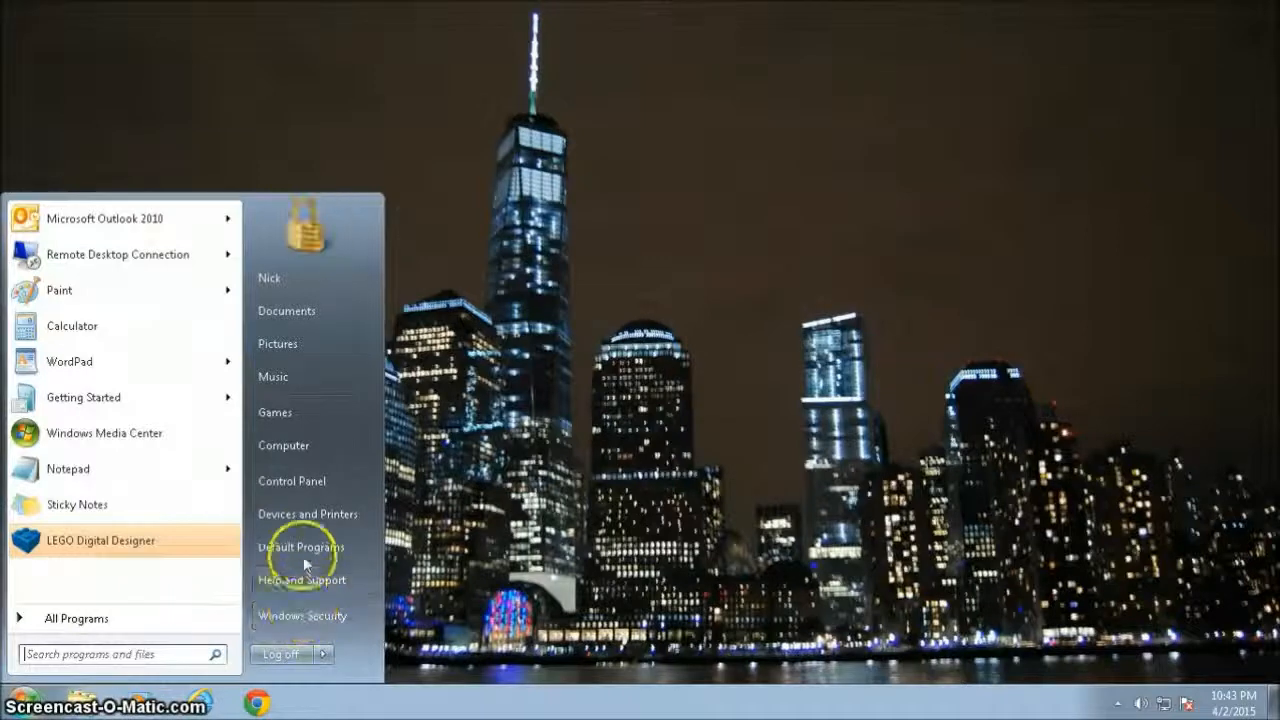
left_click(307, 484)
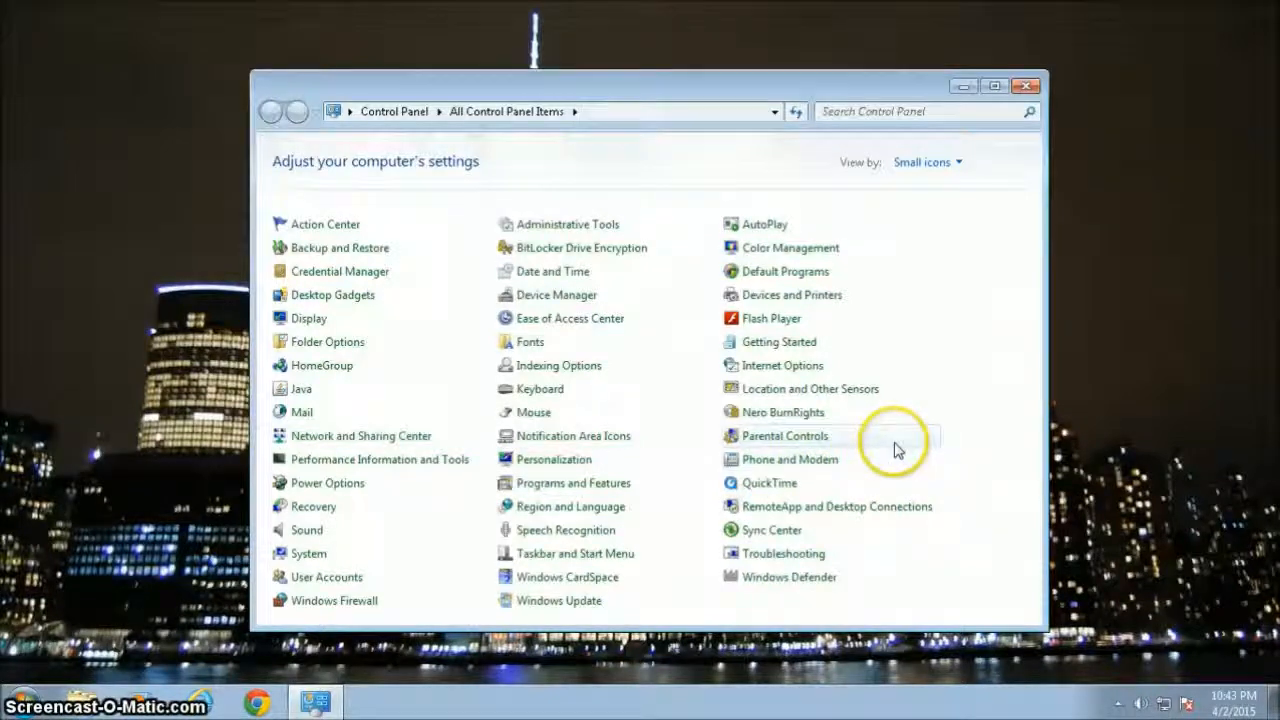
Switch the Control Panel view to Category and back to Small icons.
left_click(956, 164)
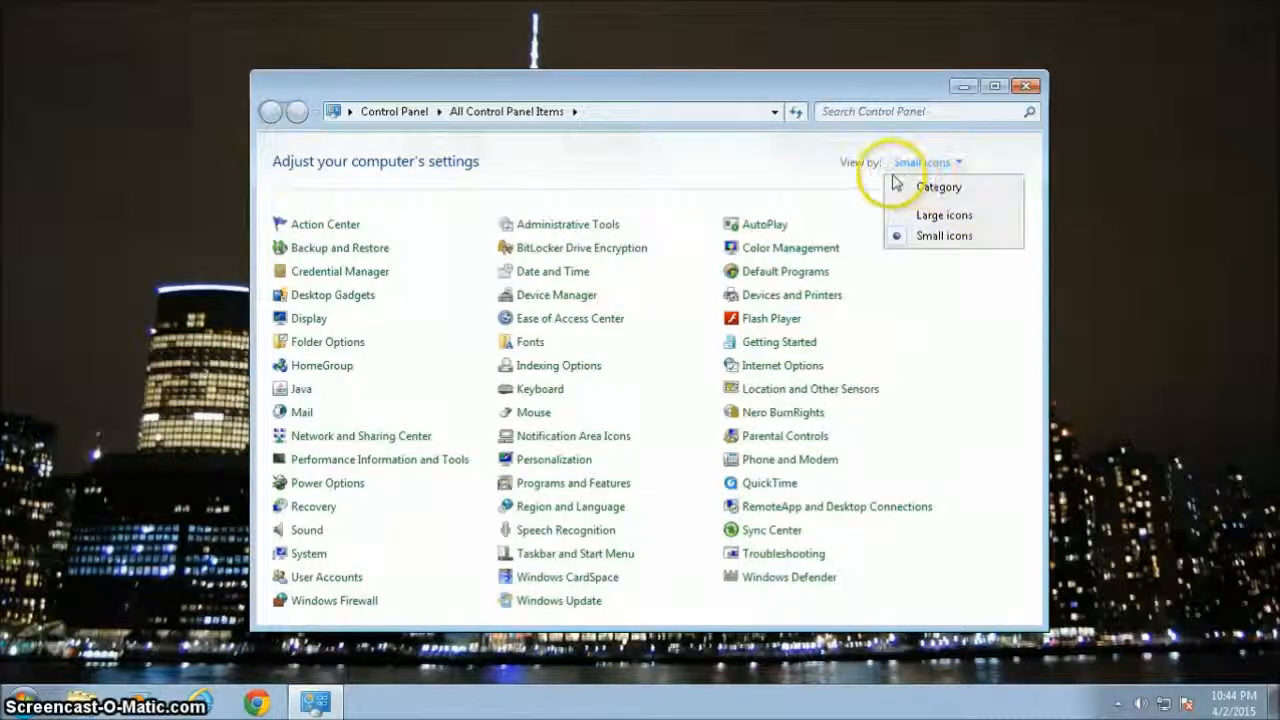
left_click(971, 186)
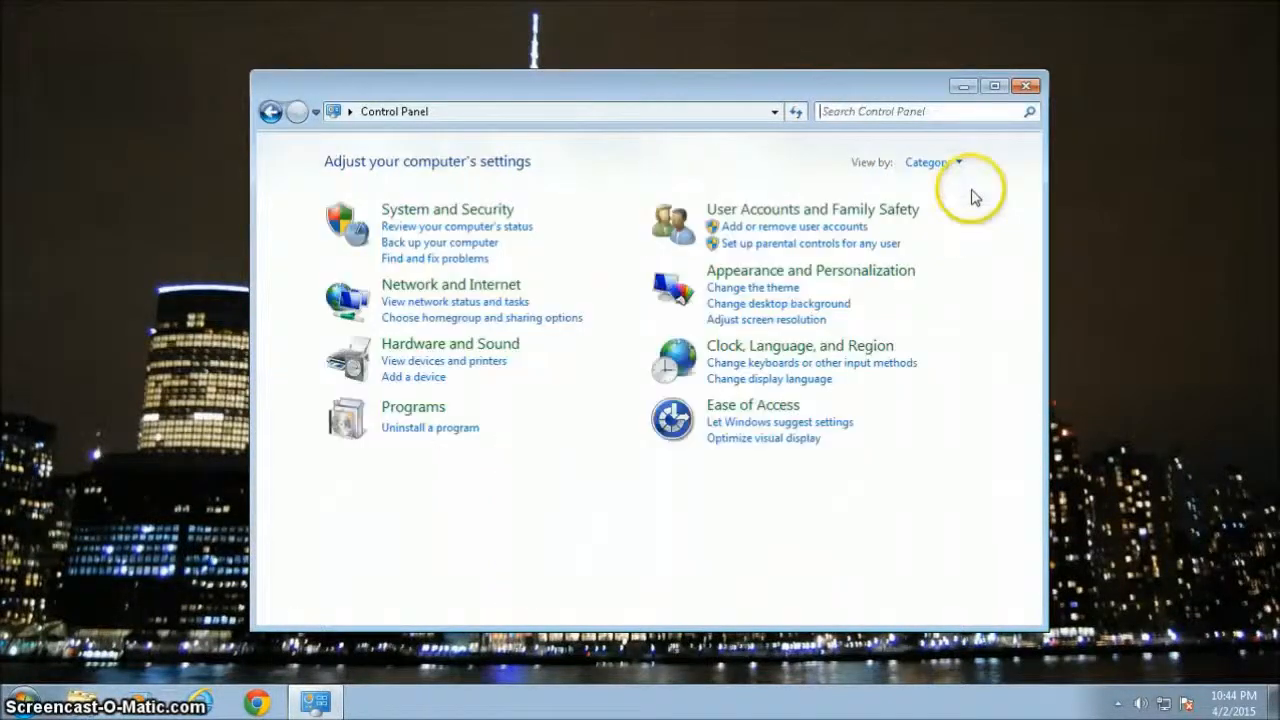
left_click(959, 165)
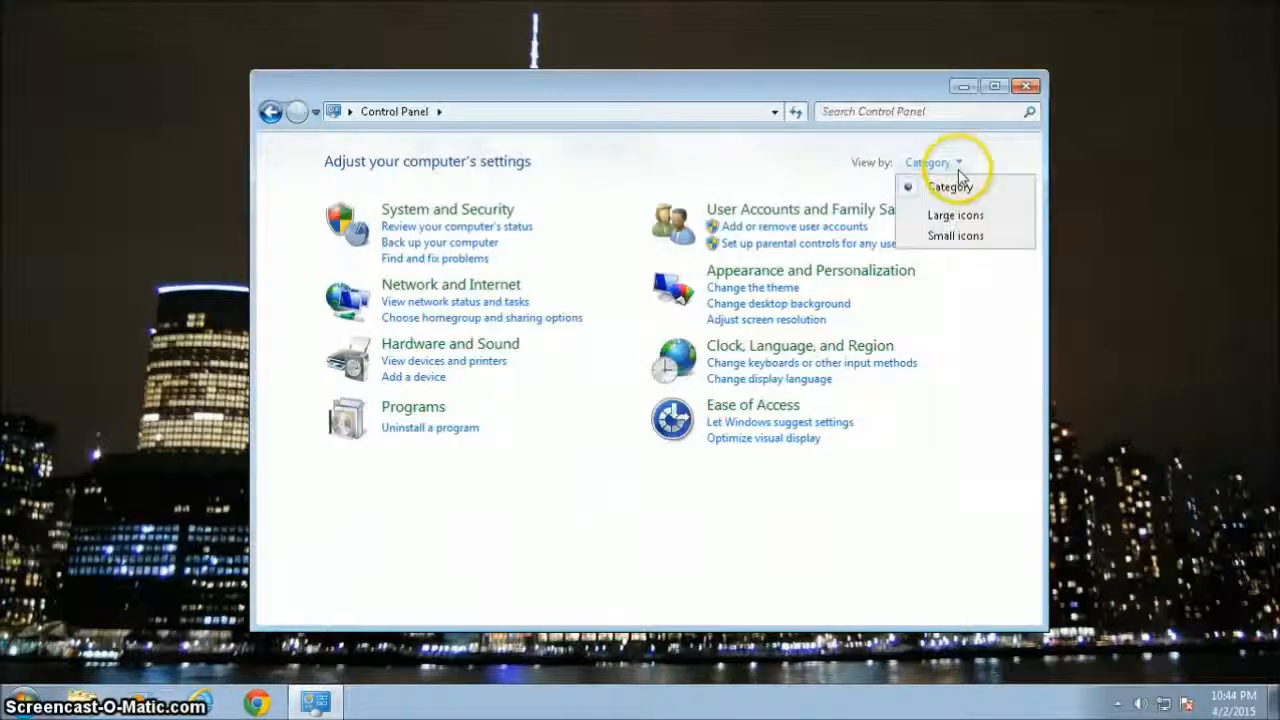
left_click(978, 240)
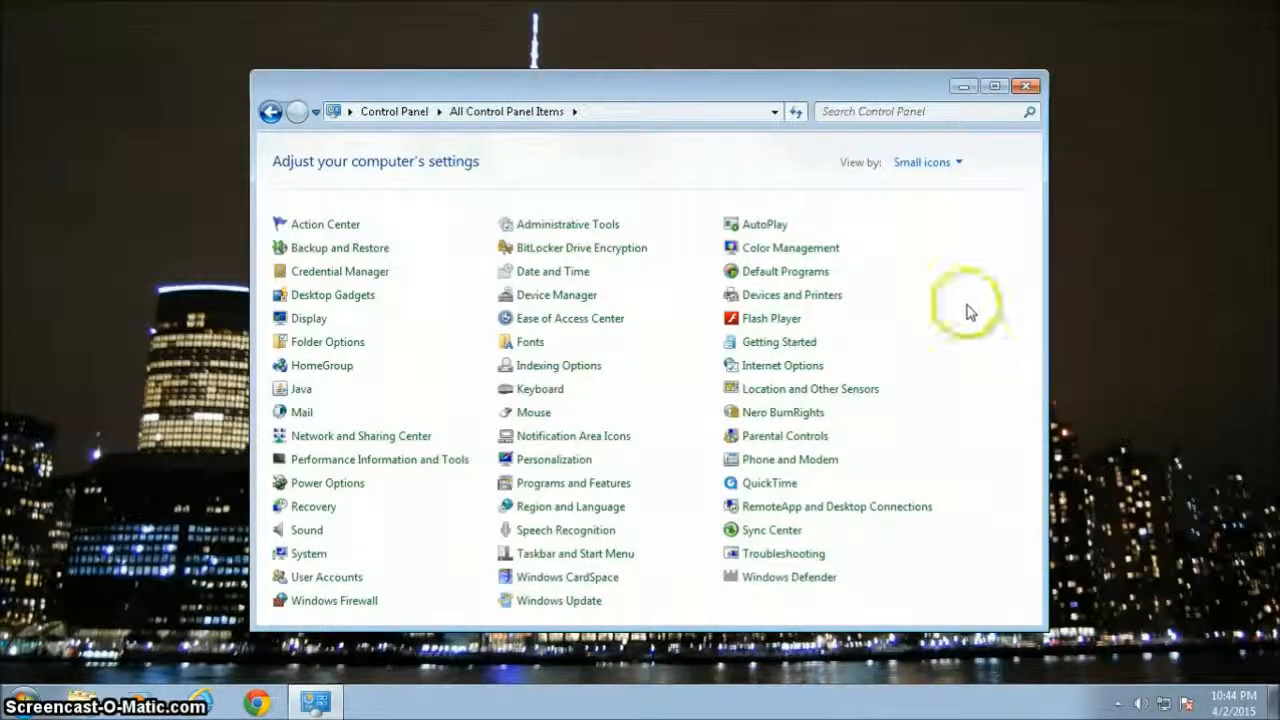
Open the Mail setup for Outlook and bring up its list of data files.
left_click(303, 413)
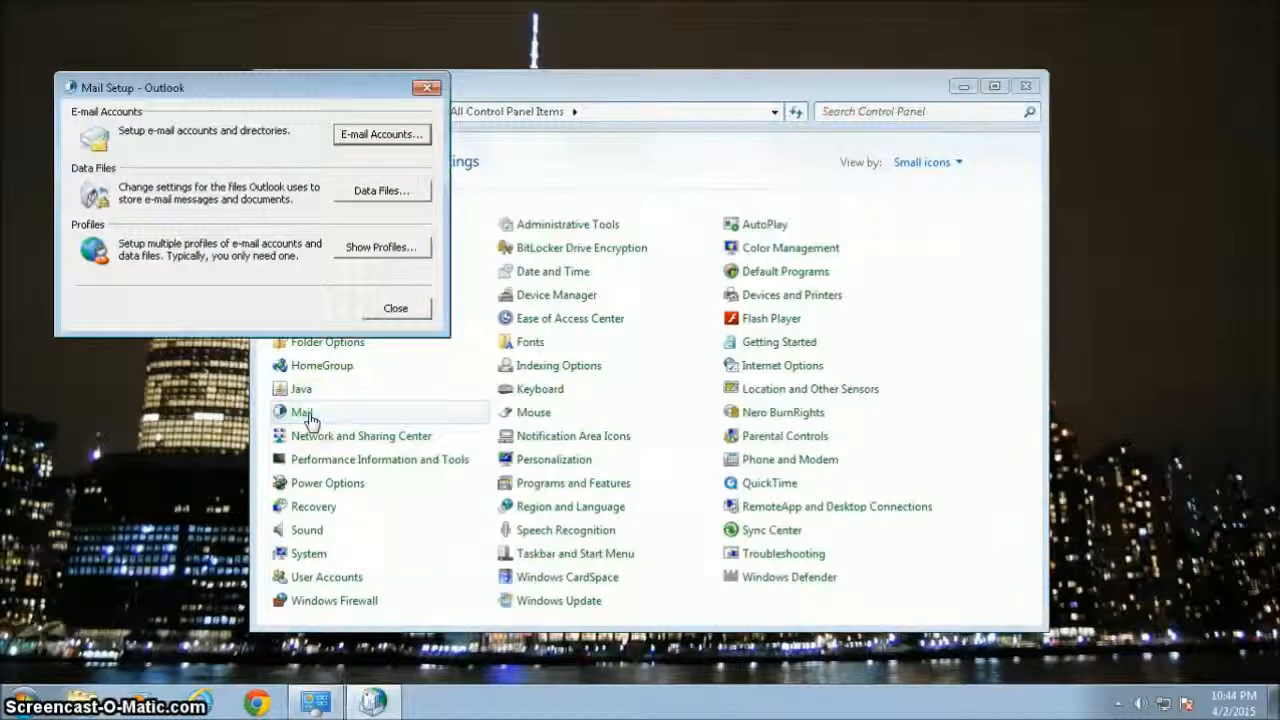
left_click(360, 146)
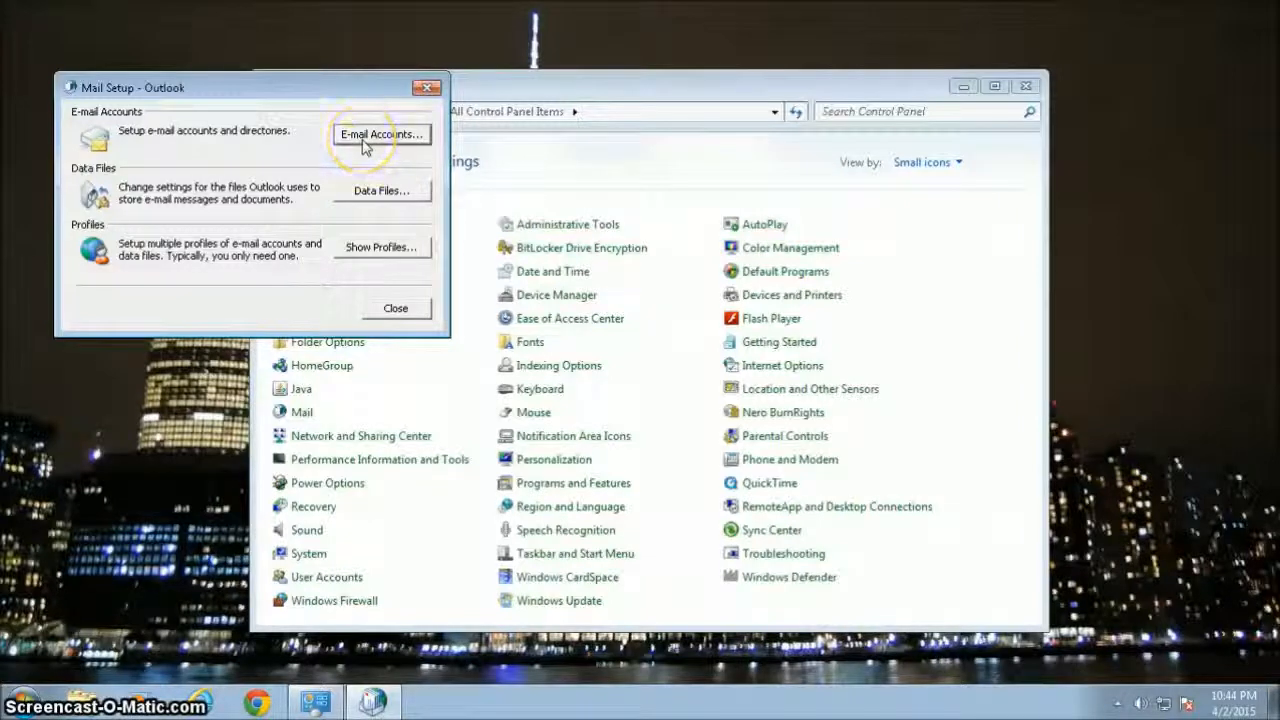
left_click(350, 202)
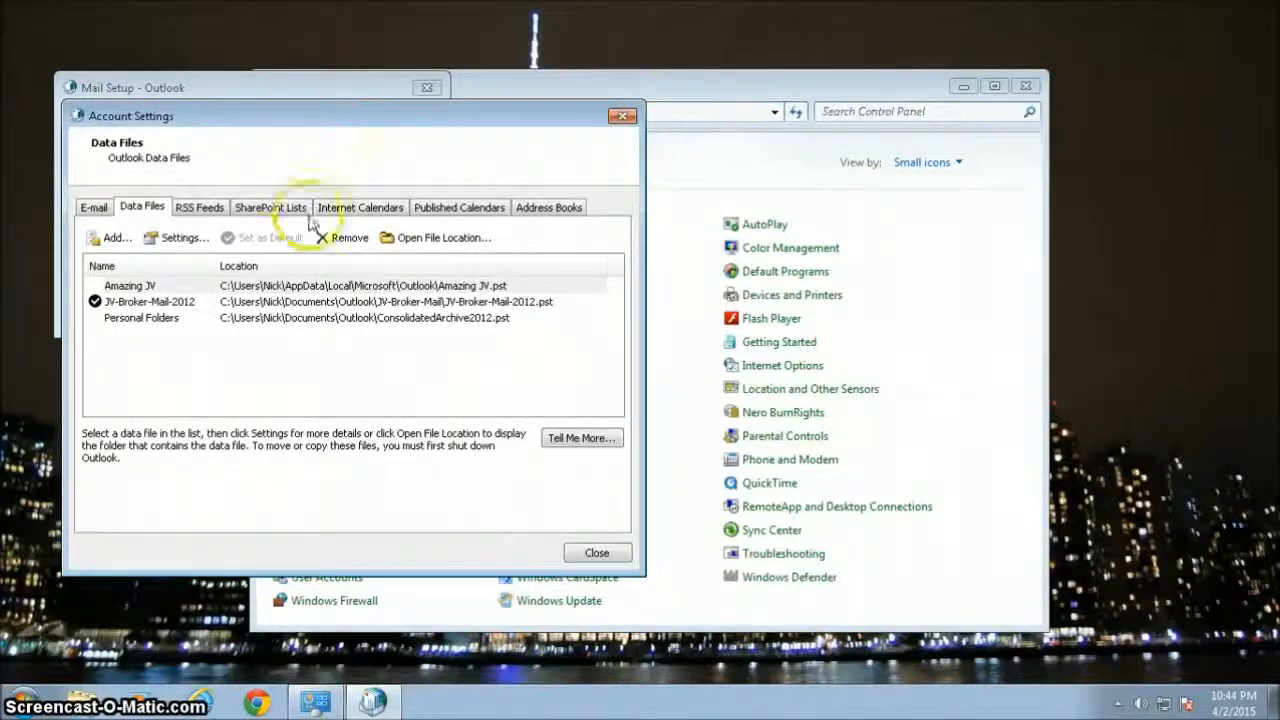
Go through the listed Outlook data files and open the folder that contains the Amazing JV data file.
left_click(214, 316)
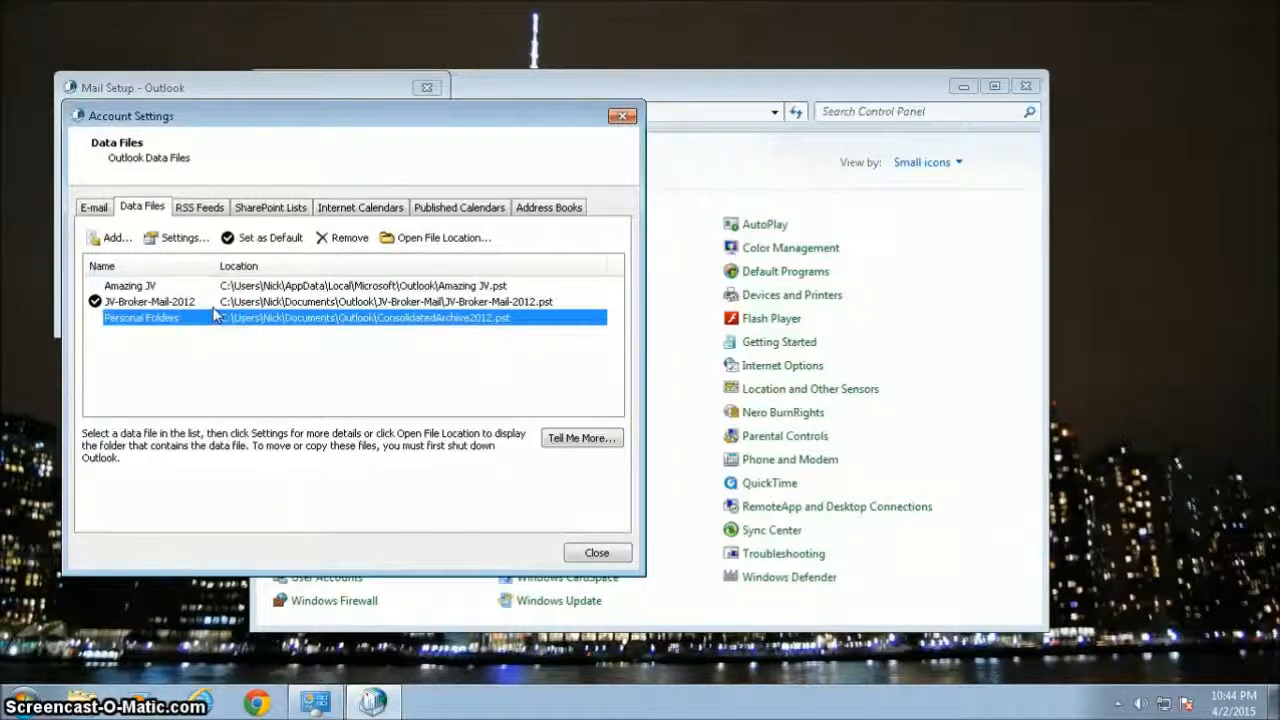
left_click(215, 302)
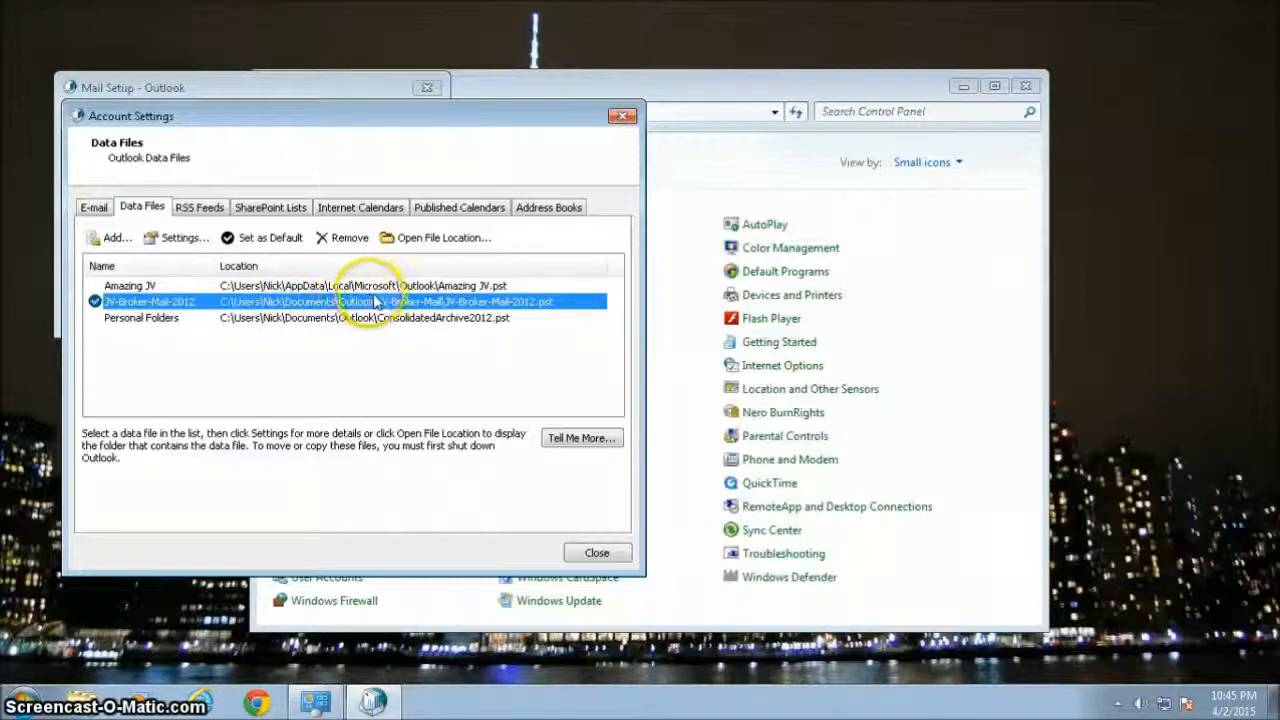
left_click(465, 287)
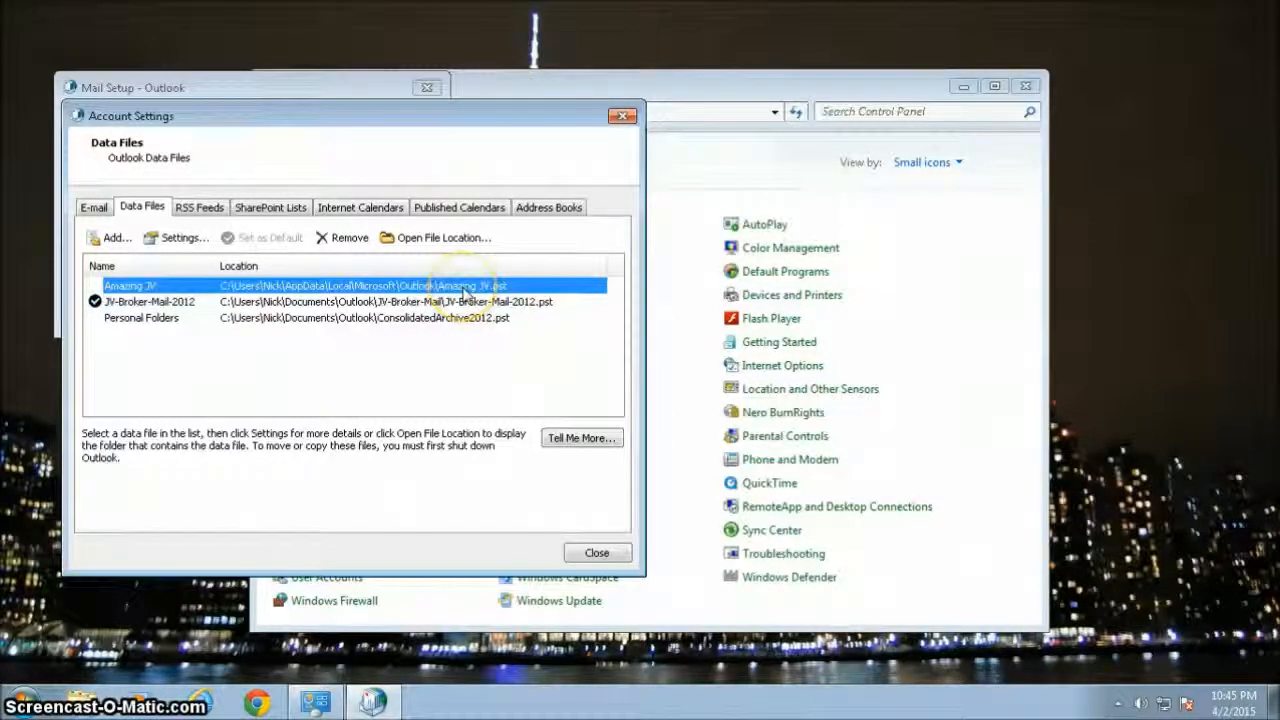
left_click(435, 238)
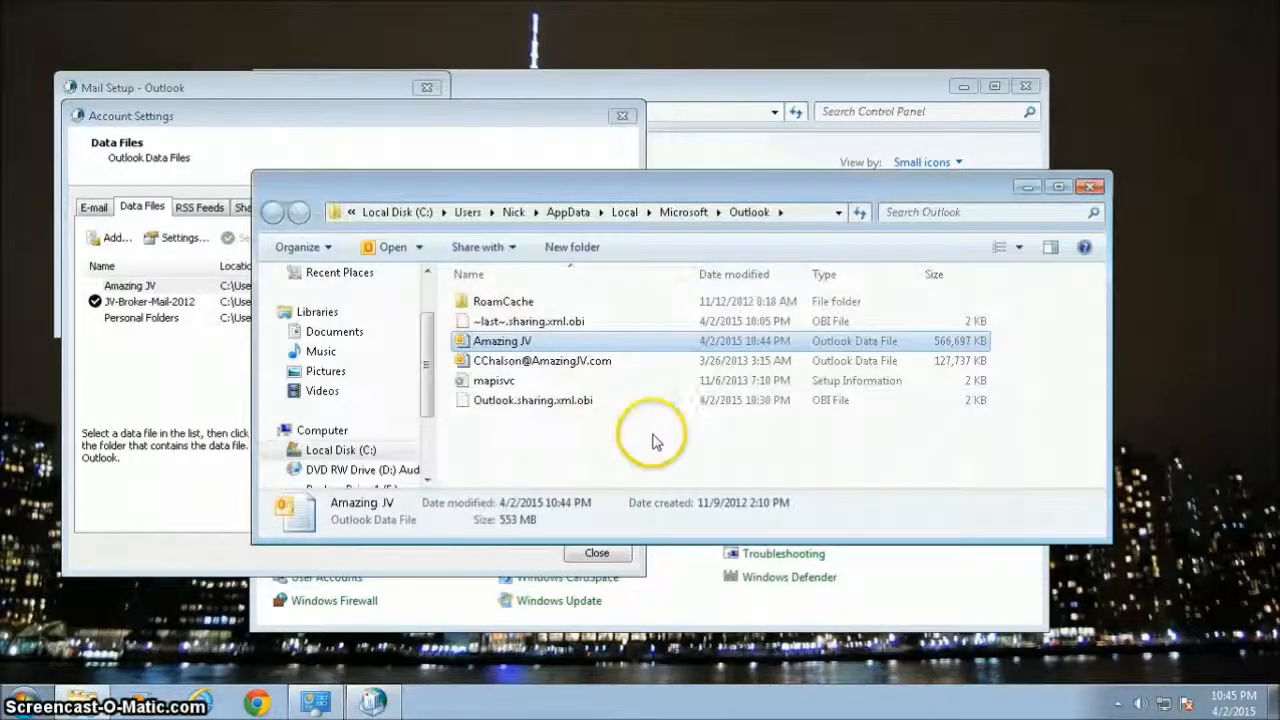
left_click(626, 341)
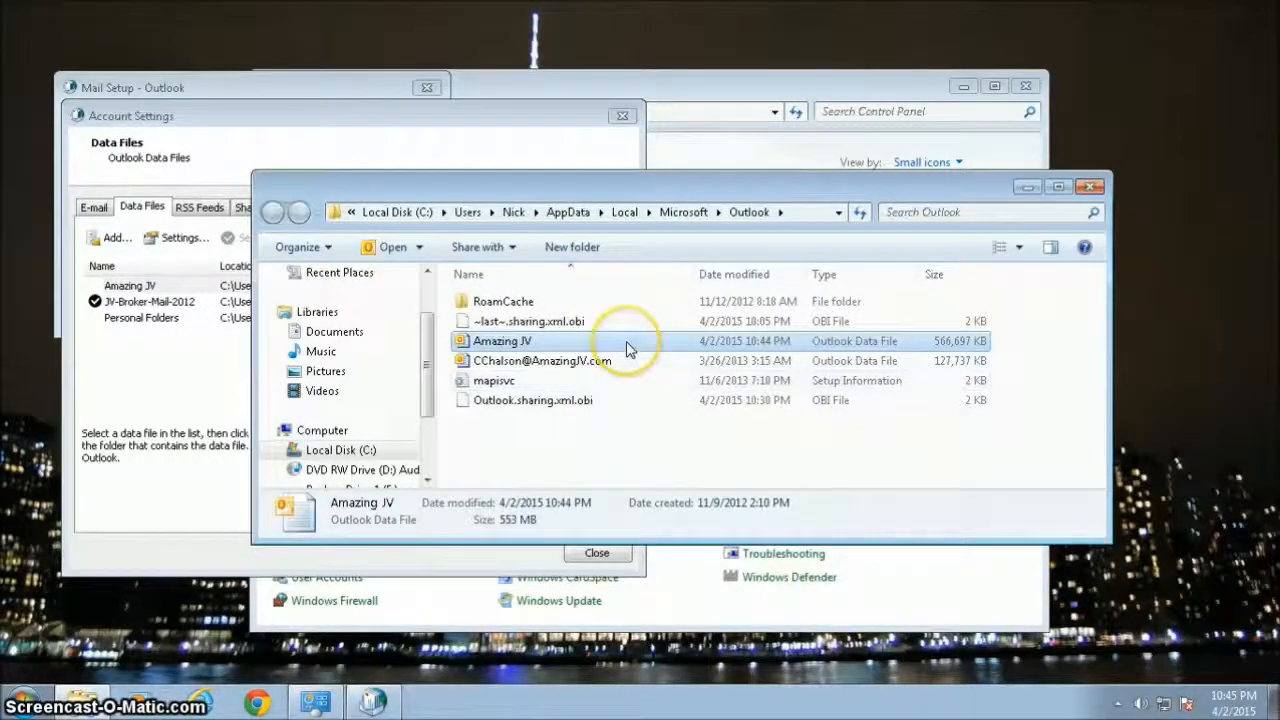
left_click(453, 348)
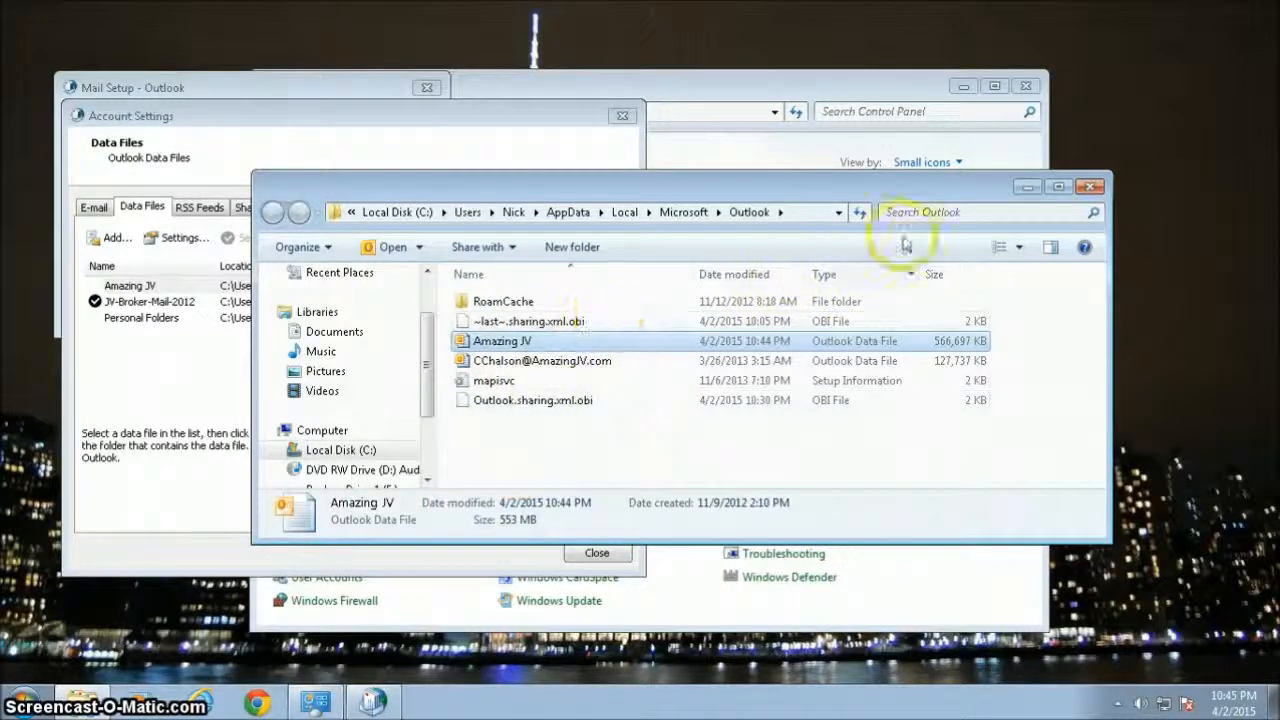
Close the Outlook folder, the account settings, the Mail setup and the Control Panel.
left_click(1090, 186)
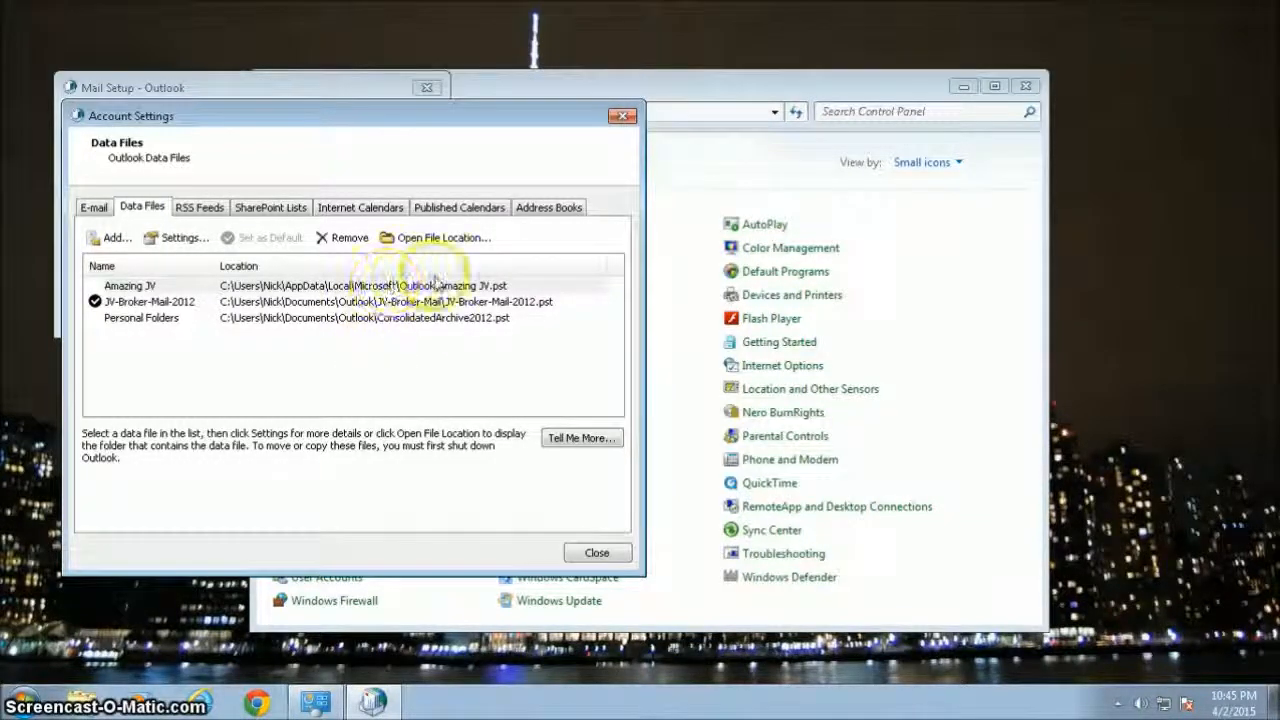
left_click(597, 552)
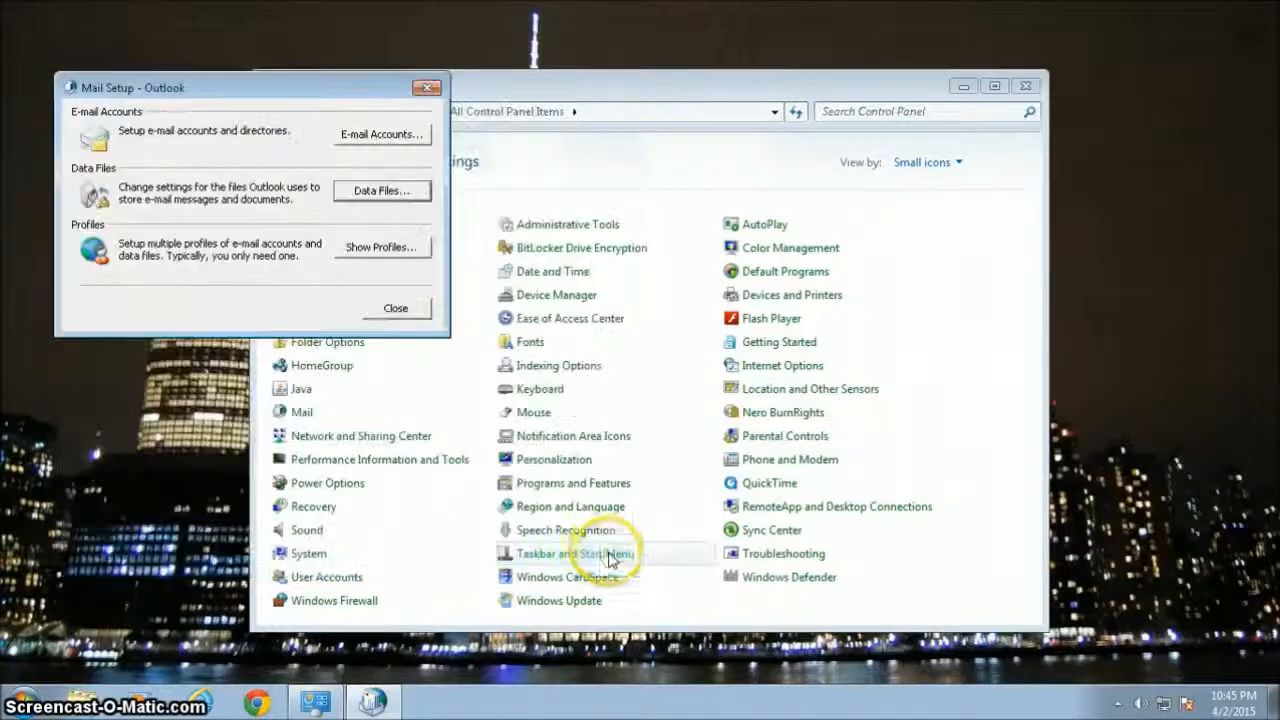
left_click(398, 309)
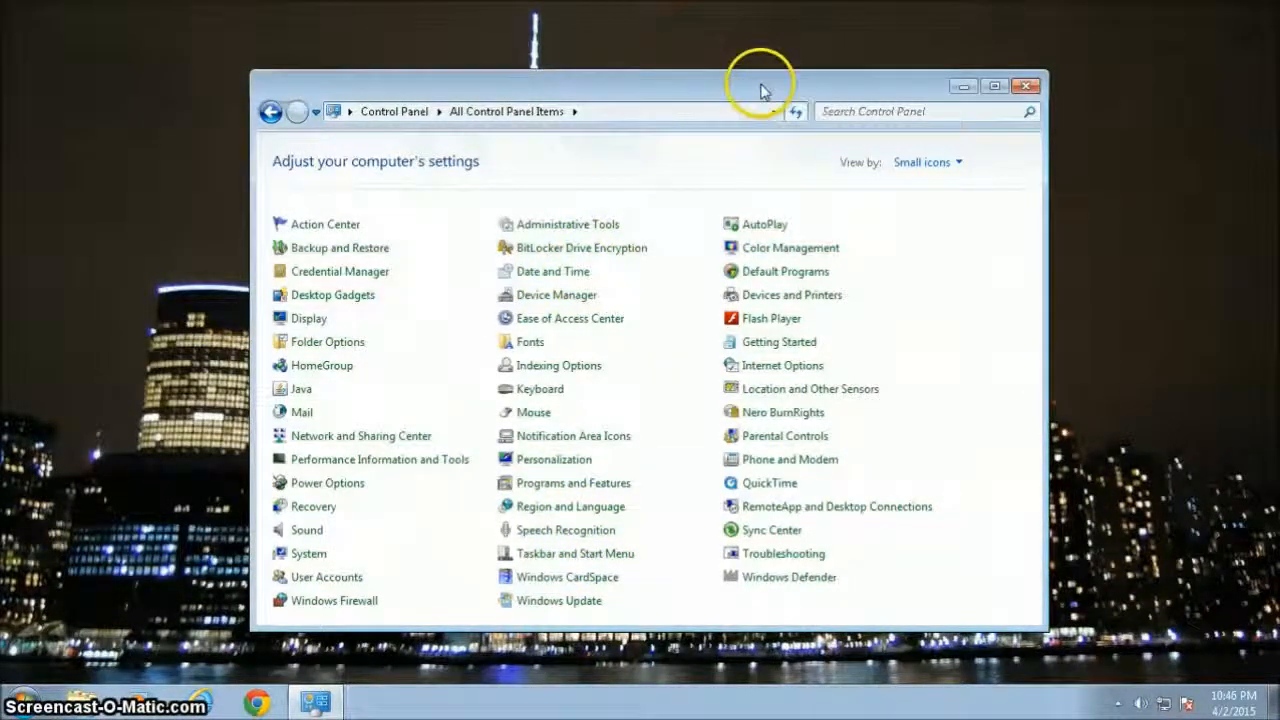
left_click(1025, 87)
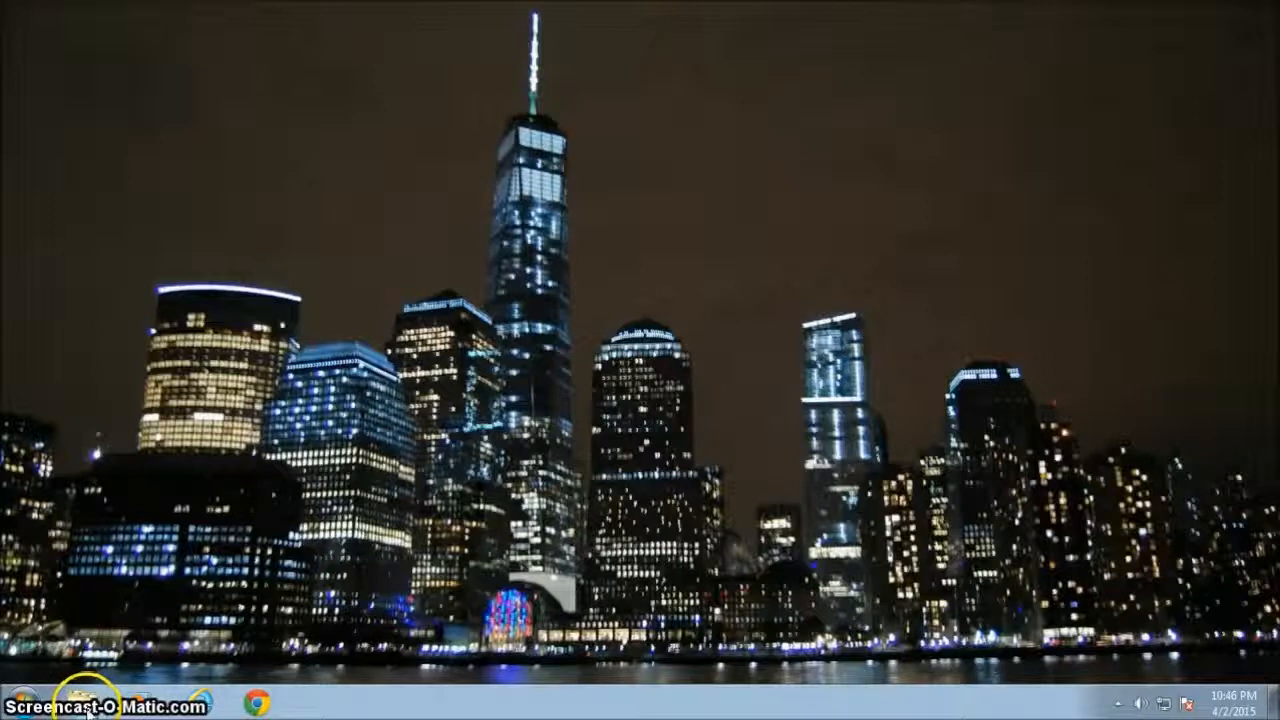
Open Windows Explorer and browse to Local Disk (C:).
right_click(30, 710)
left_click(80, 690)
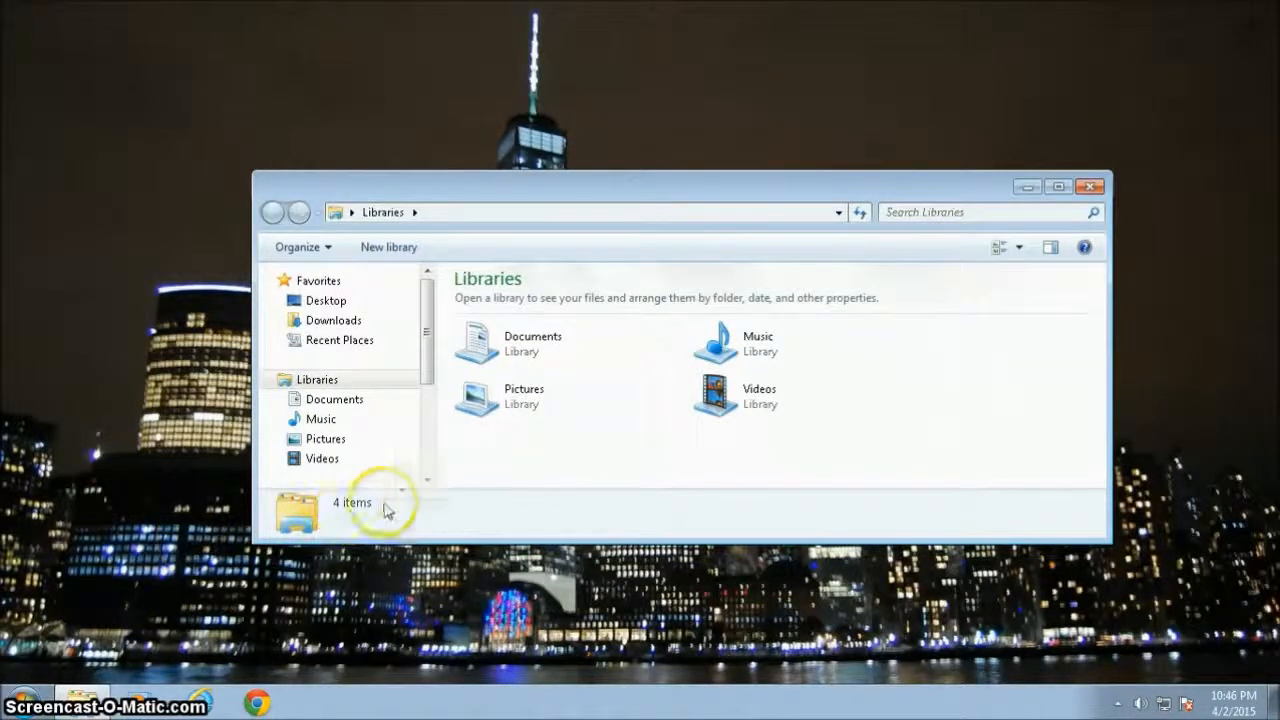
left_click(427, 468)
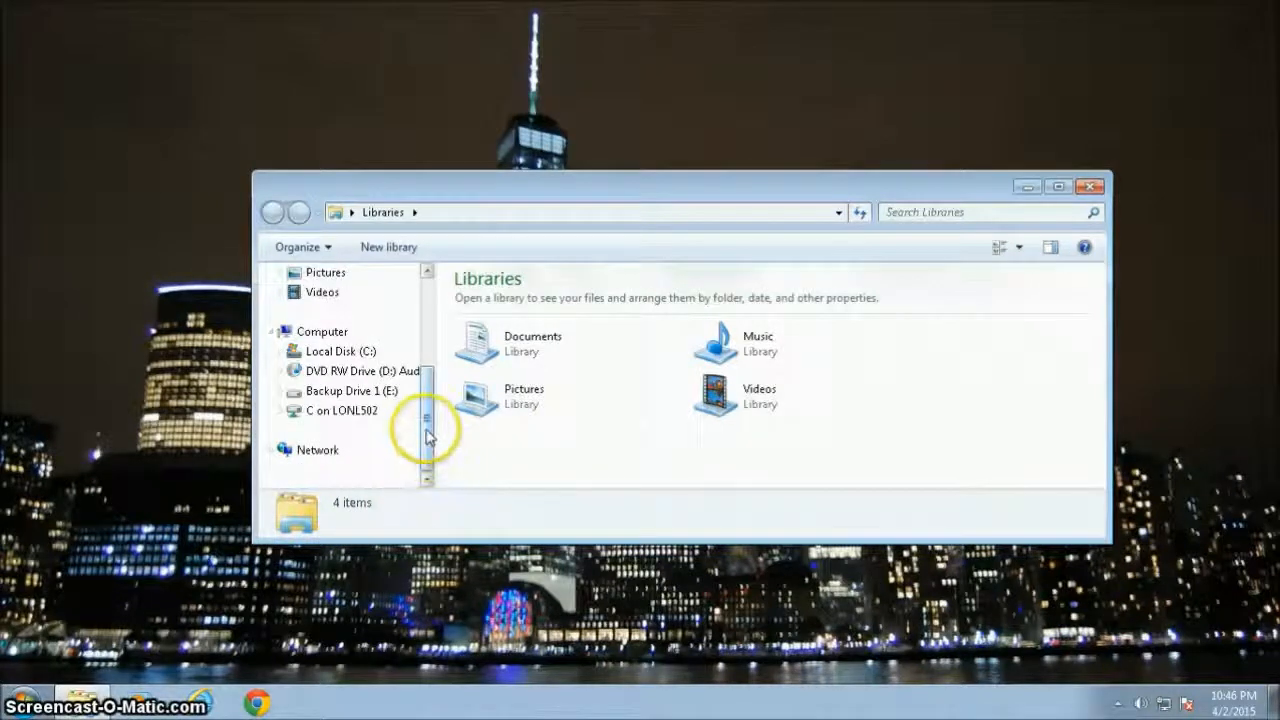
left_click(330, 336)
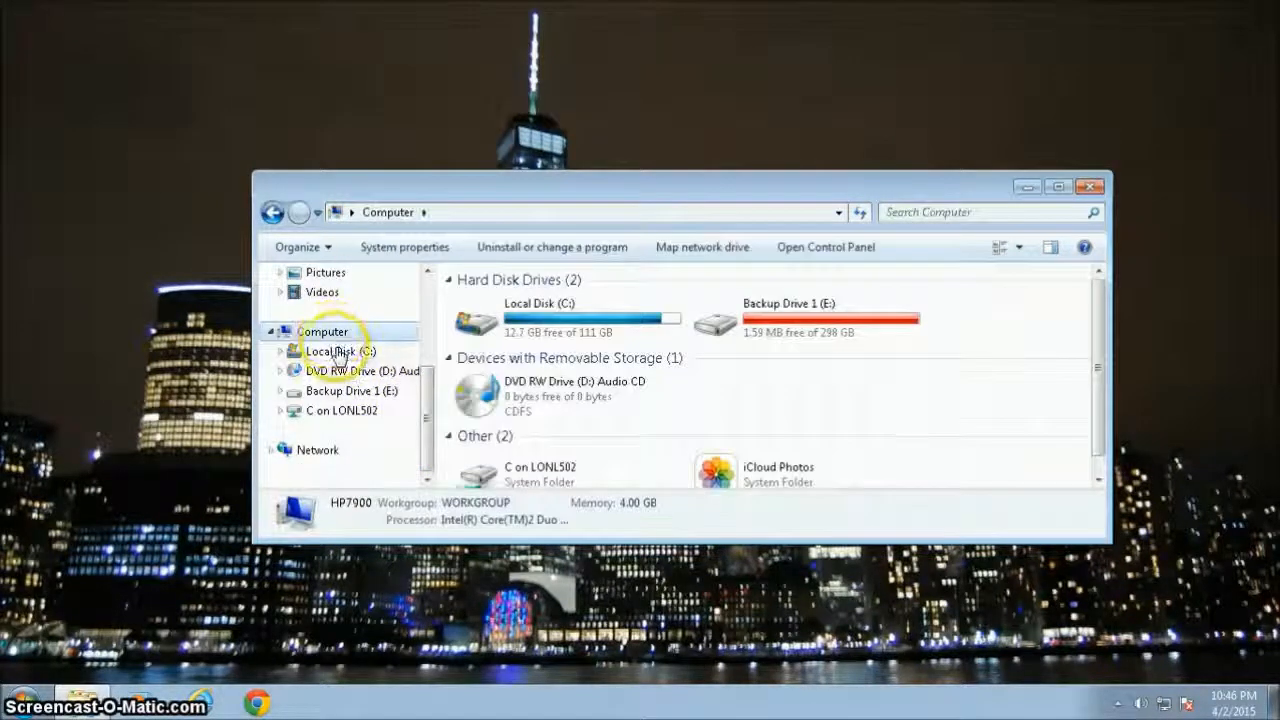
left_click(340, 355)
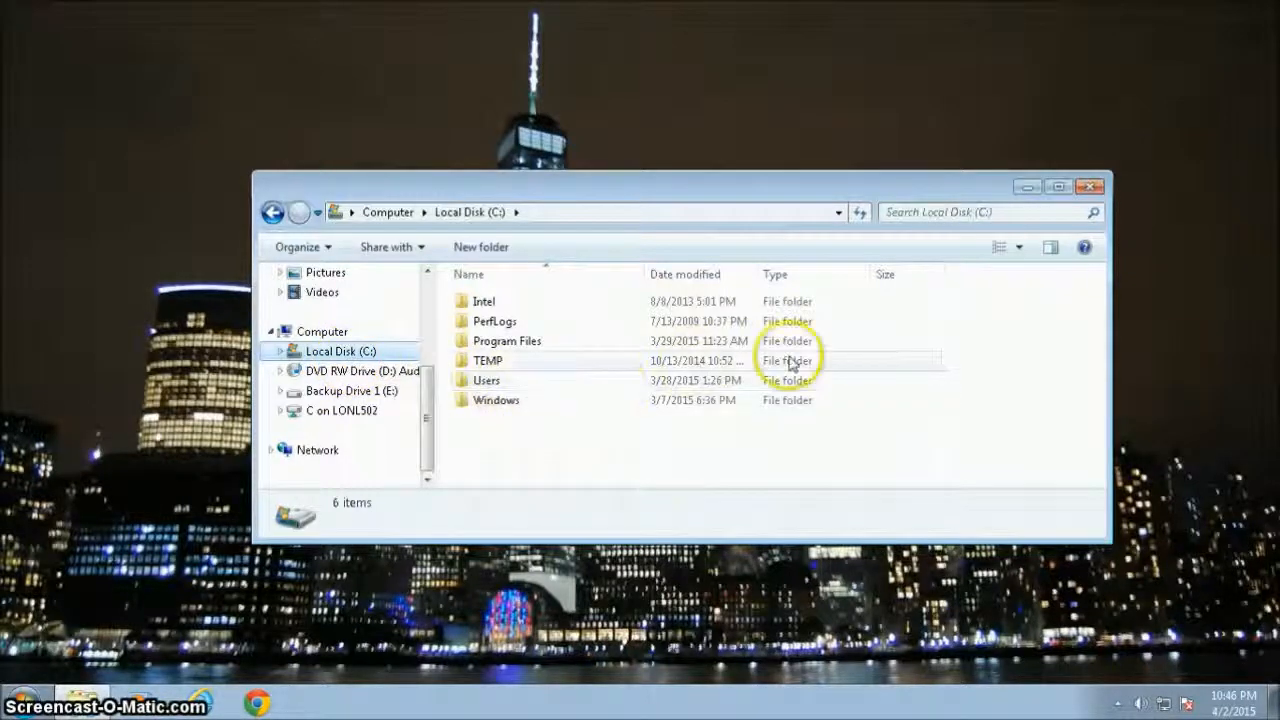
Search Local Disk (C:) for *.pst and look through the whole list of Outlook data files.
left_click(931, 214)
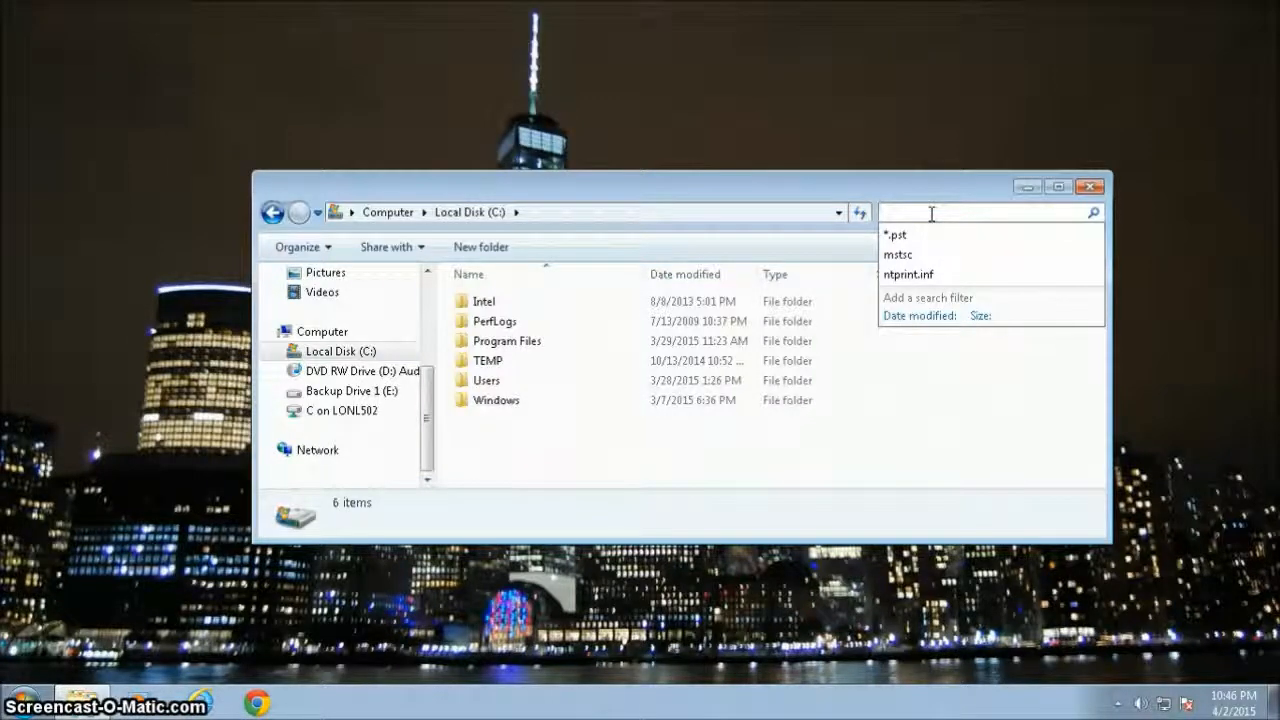
key("Escape")
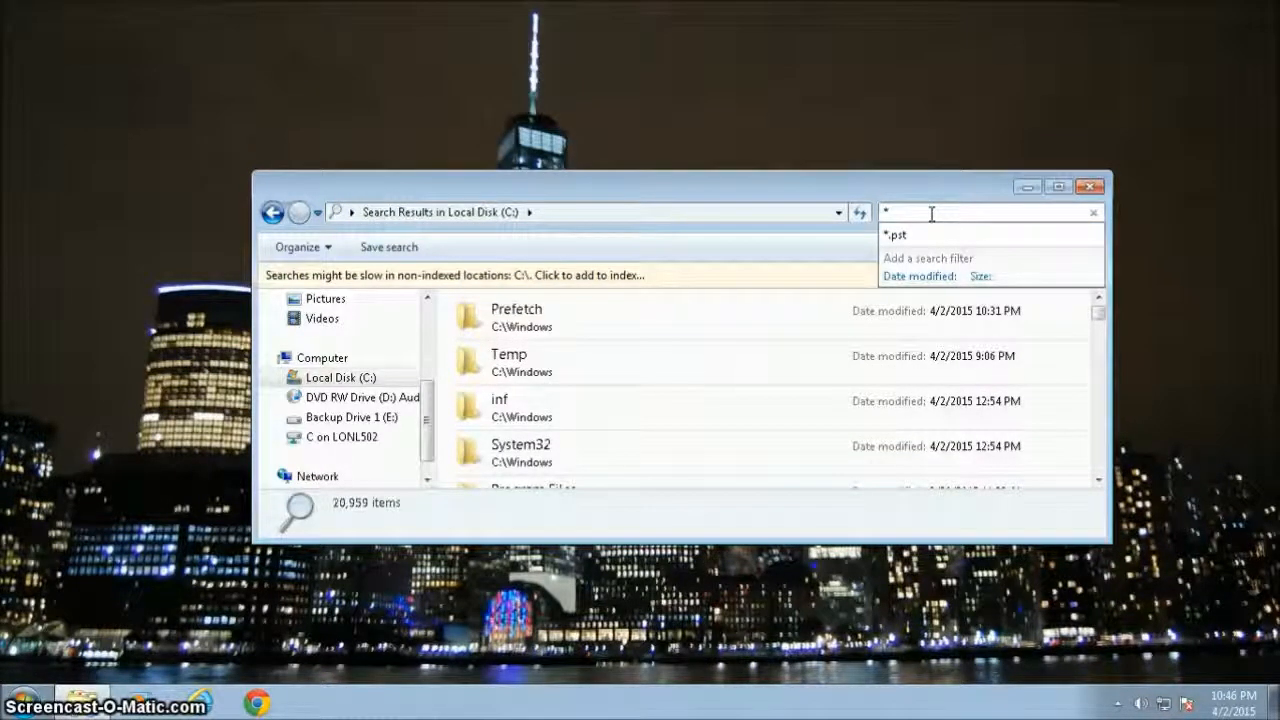
type(".pst")
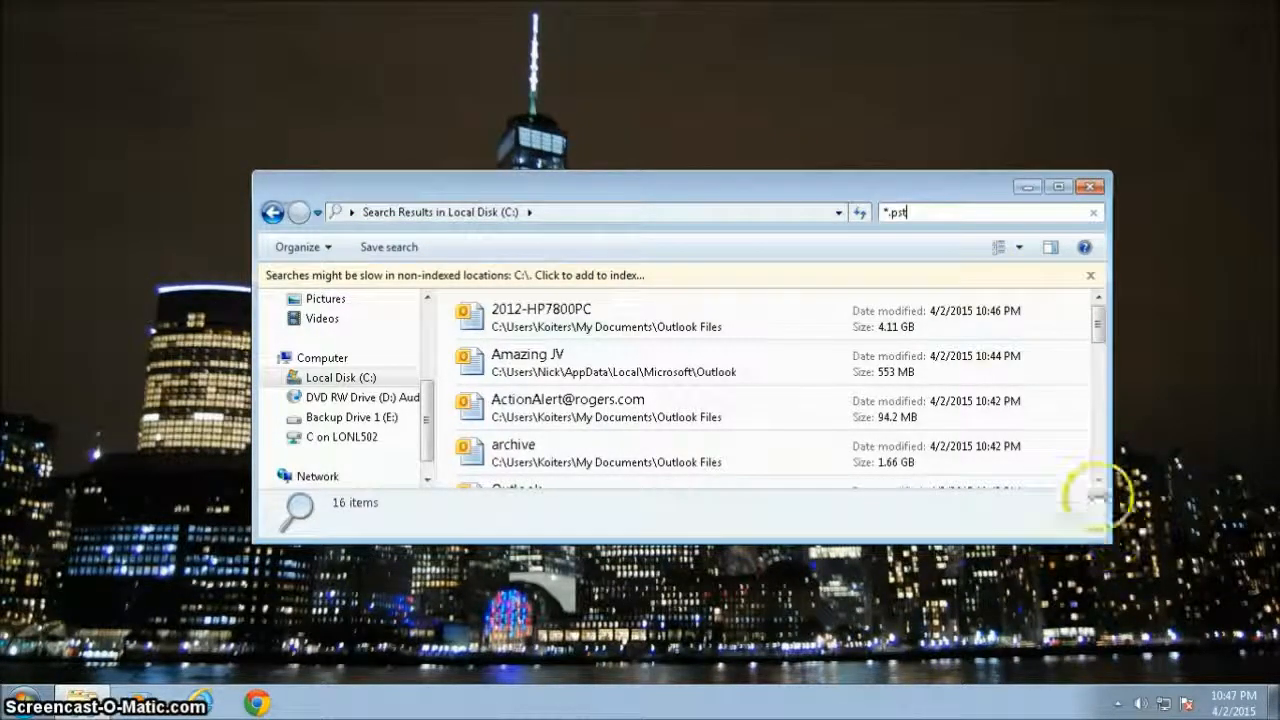
scroll(1097, 480, "down", 3)
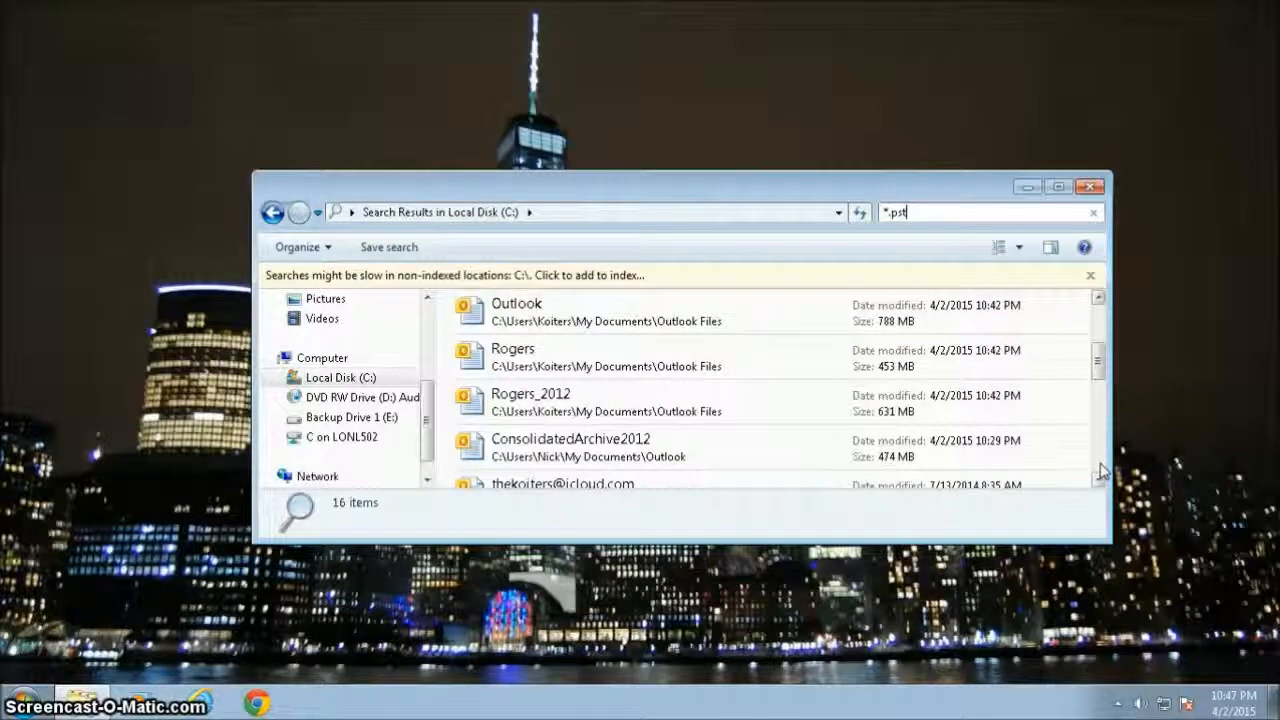
scroll(1101, 471, "down", 3)
scroll(1101, 471, "down", 3)
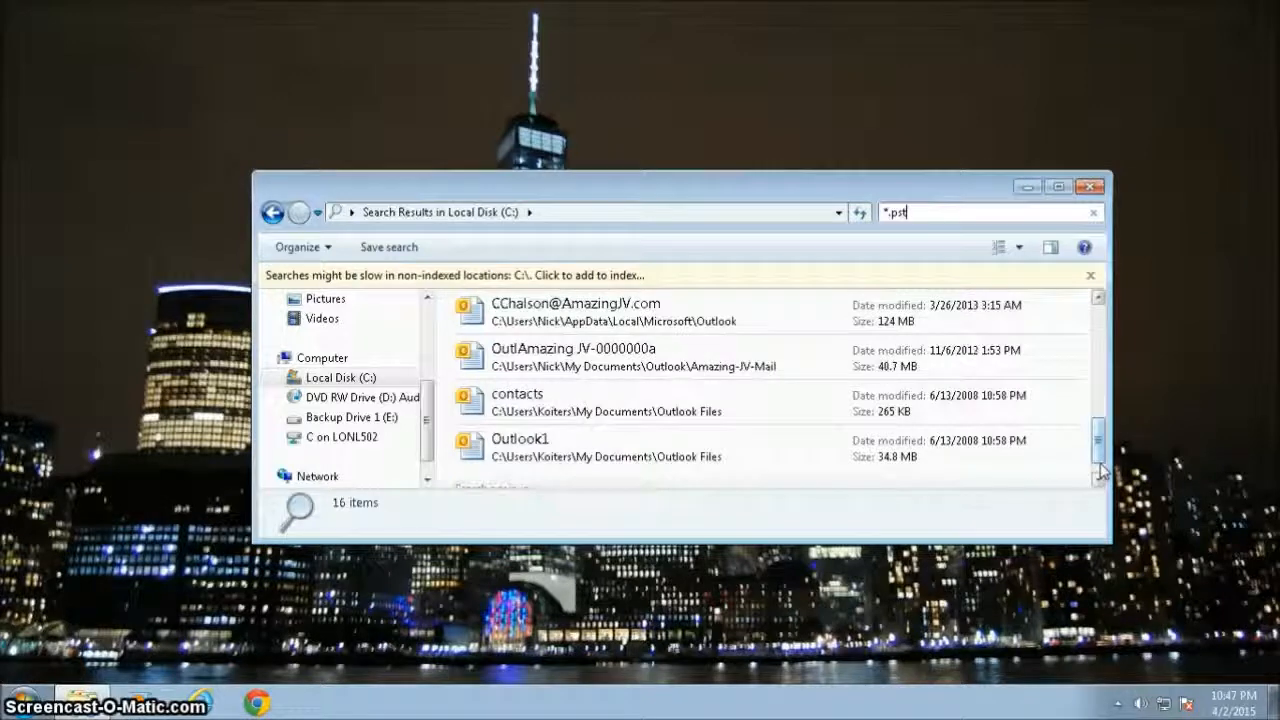
left_click_drag(1097, 453, 1100, 332)
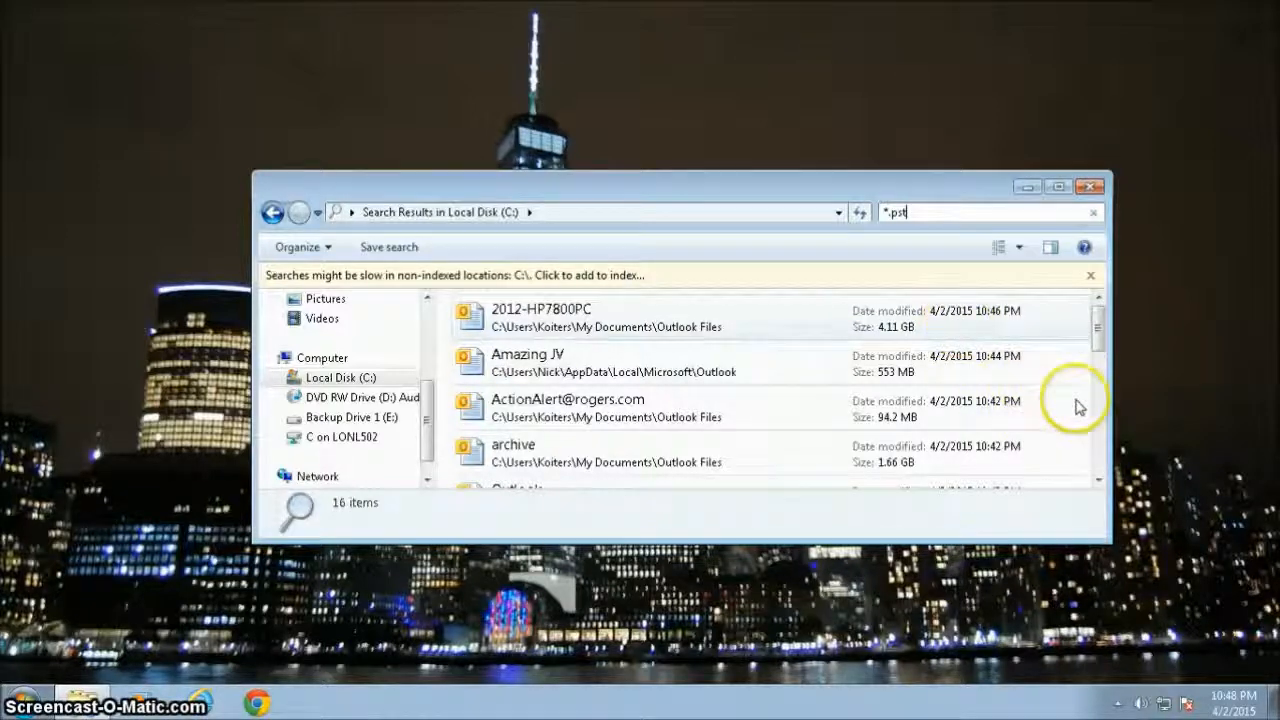
left_click_drag(1097, 371, 1086, 474)
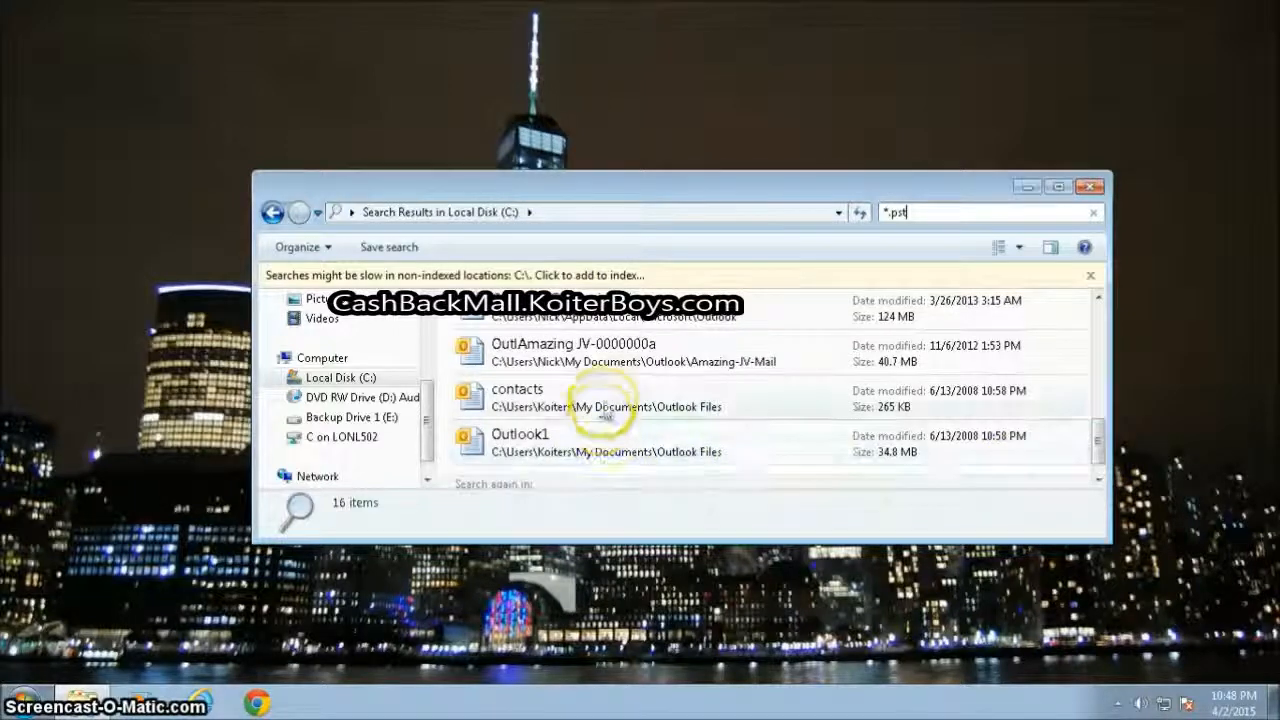
Select the contacts and OutlAmazing JV-0000000a data files in turn and view the file actions available for each.
left_click(608, 405)
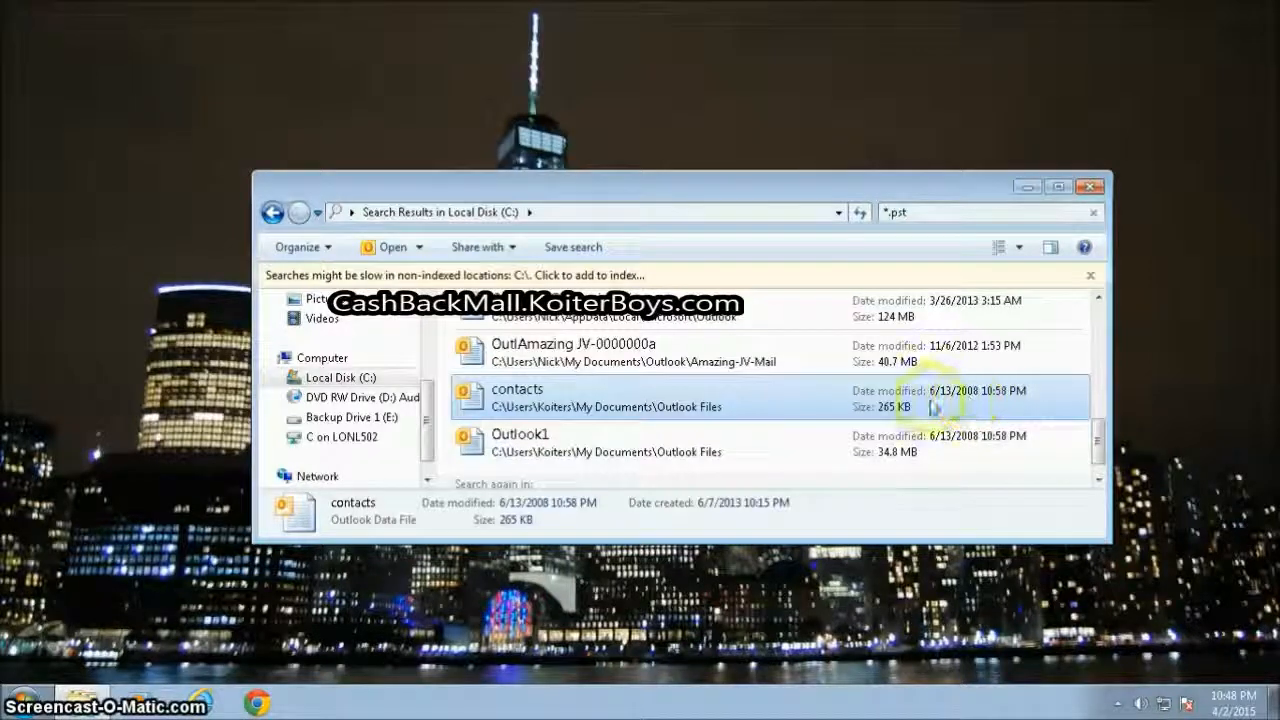
right_click(751, 399)
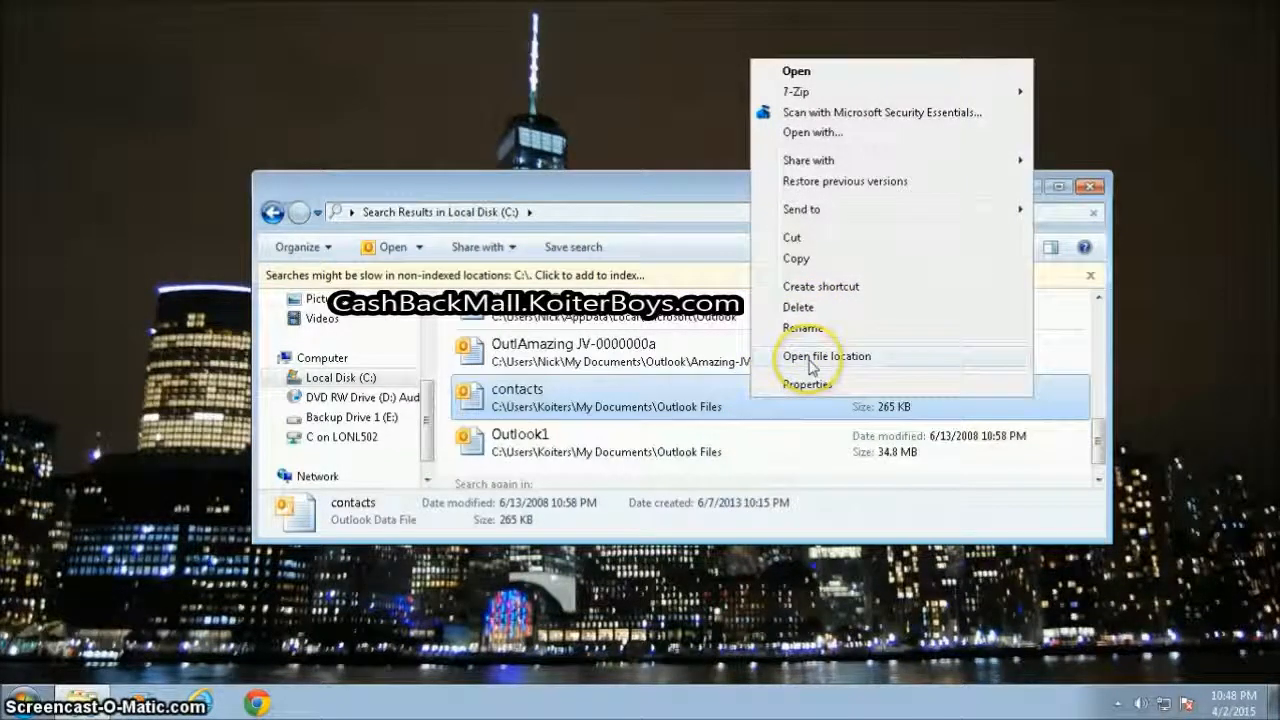
left_click(700, 365)
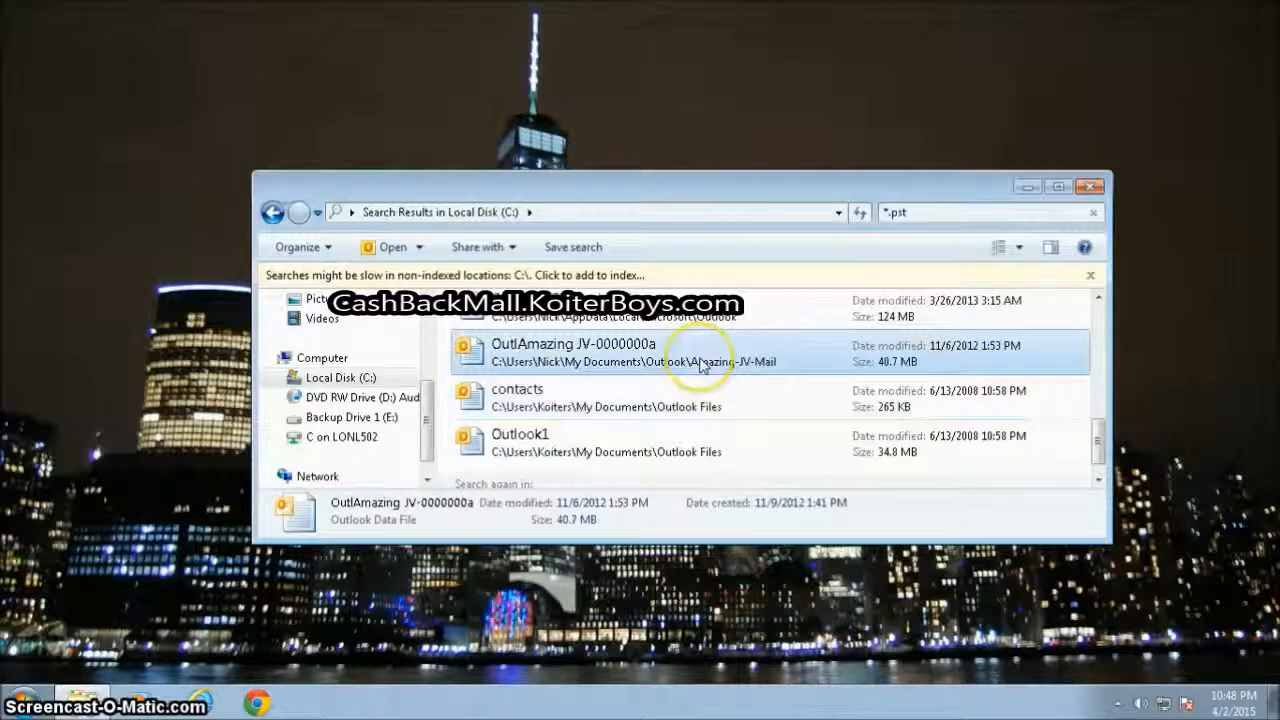
right_click(700, 365)
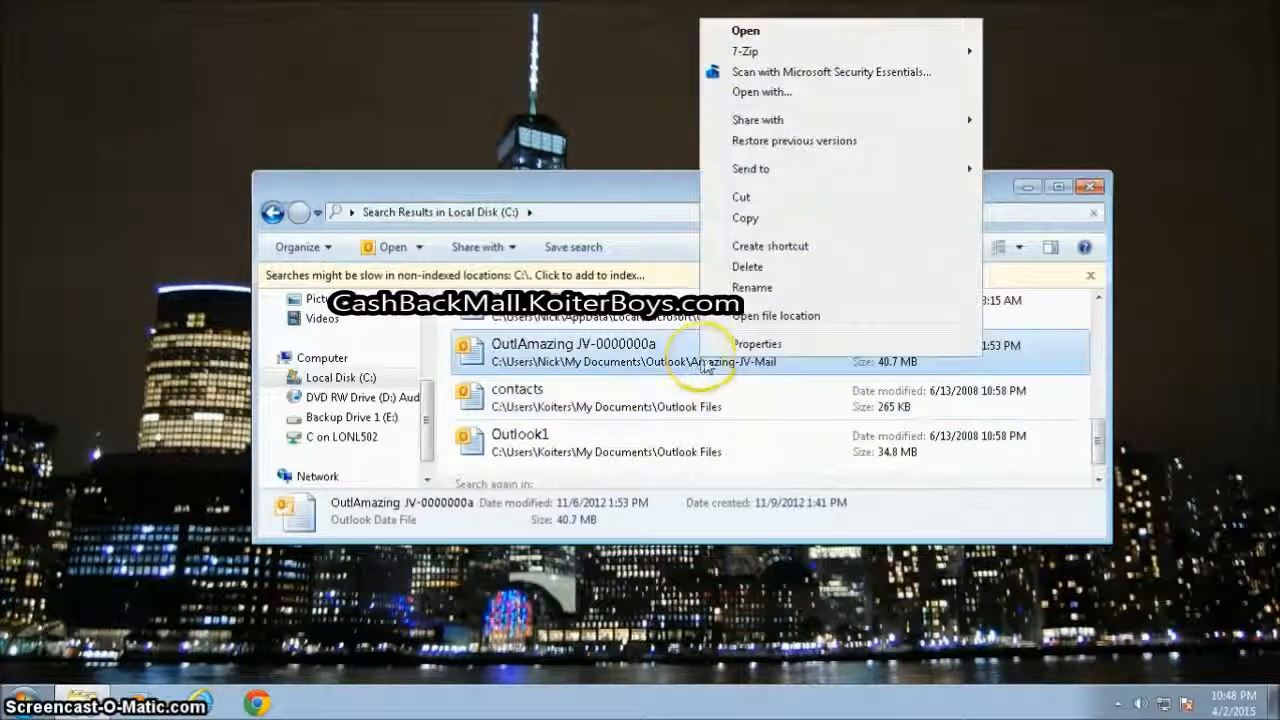
left_click(779, 425)
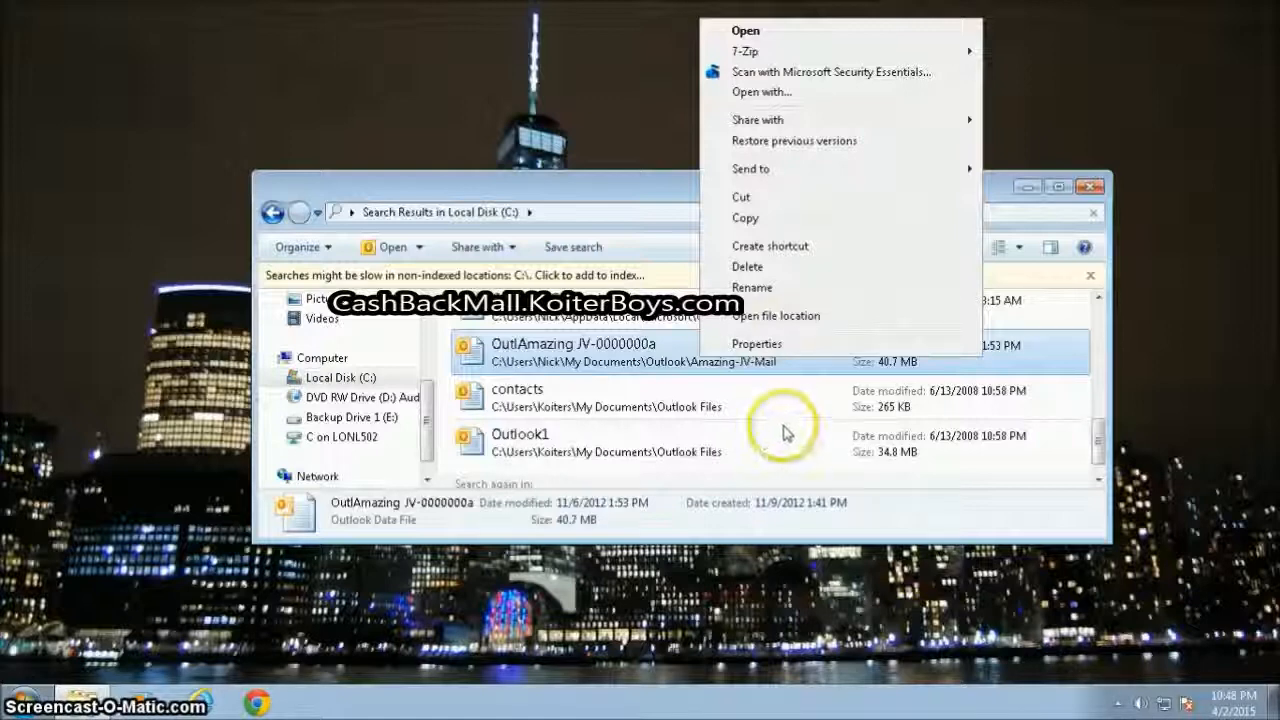